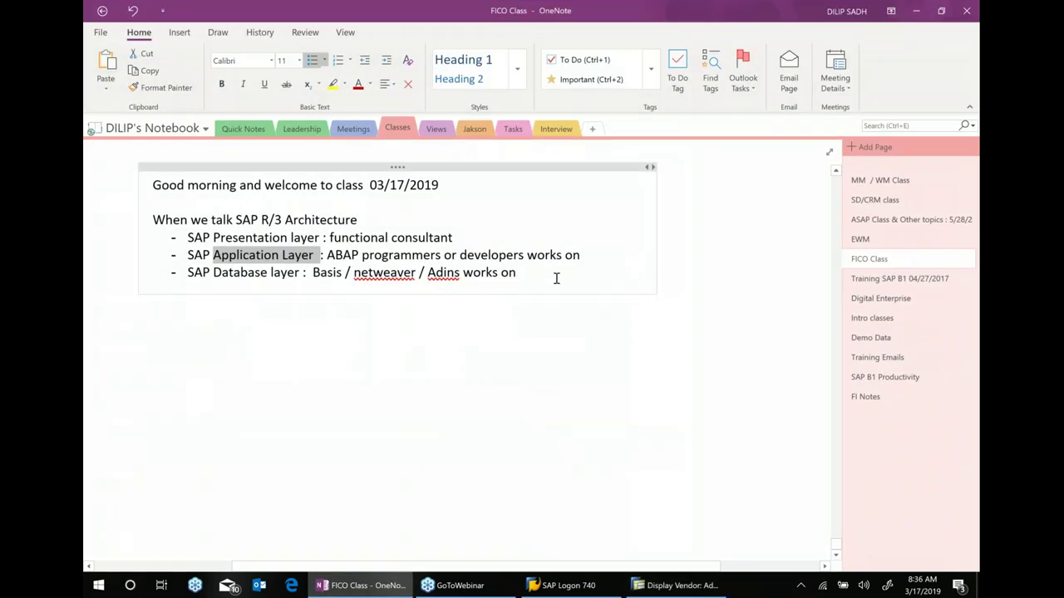
Step: Add the bullet 'Tcode is nothing but a way to execute a program', correcting 'excute', then switch to SAP
key(Return)
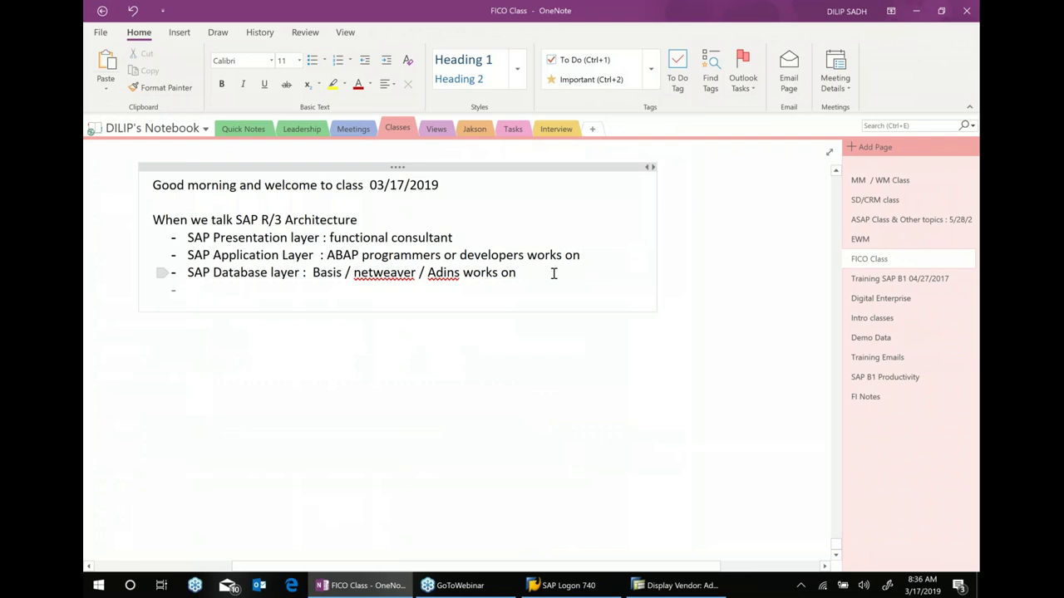
text(Tra)
key(BackSpace)
key(BackSpace)
text(code is nothing but a way to excu)
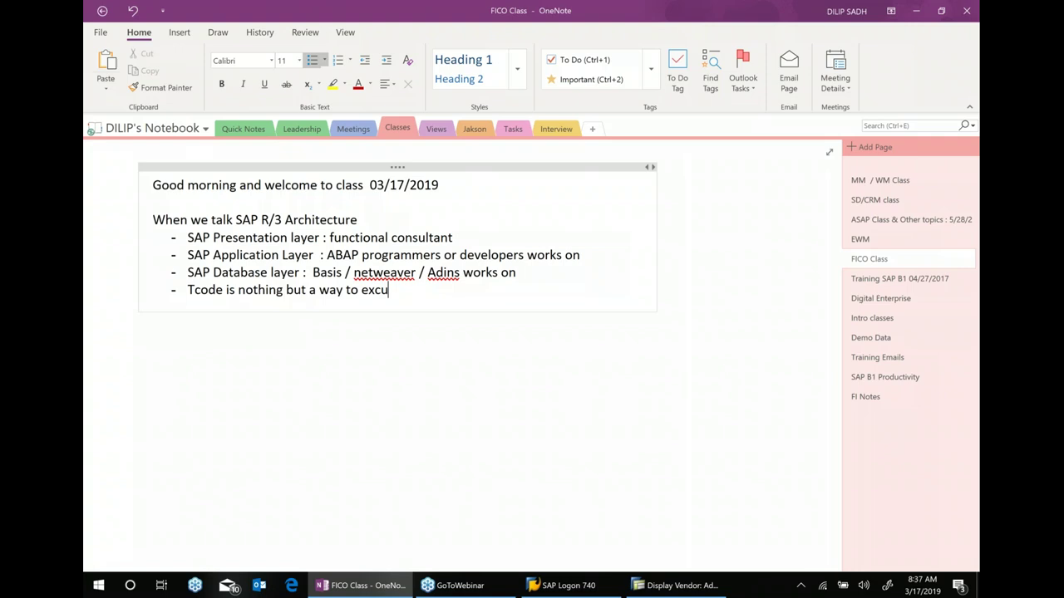
text(te a program)
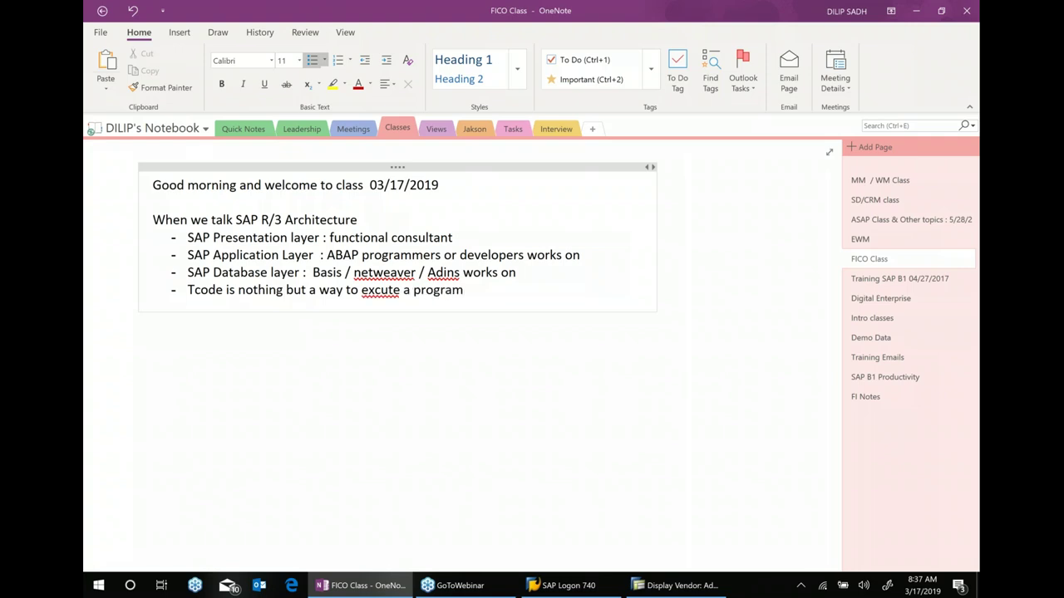
right_click(384, 291)
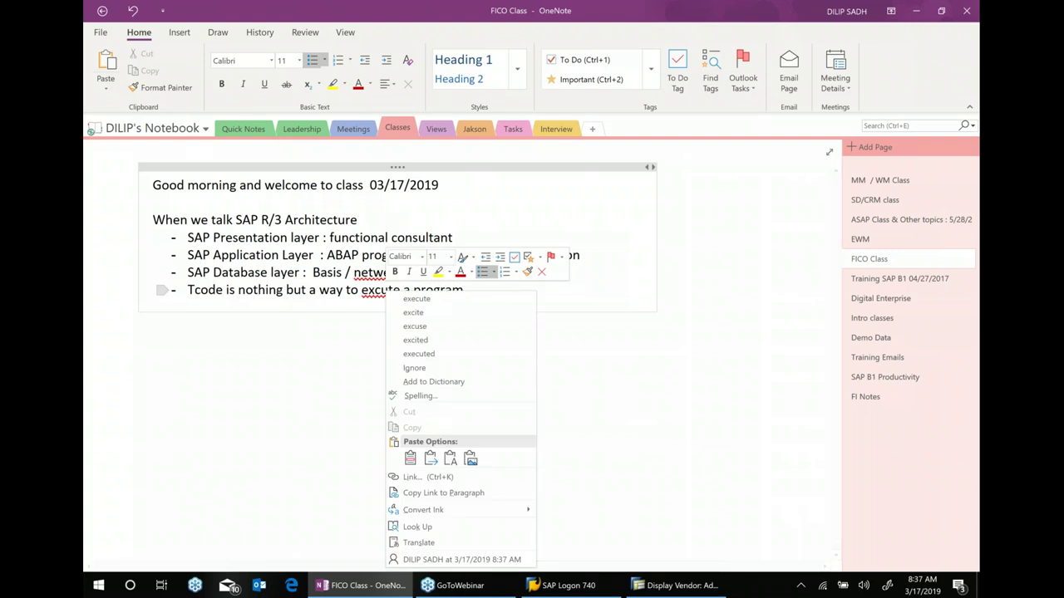
click(421, 301)
click(476, 295)
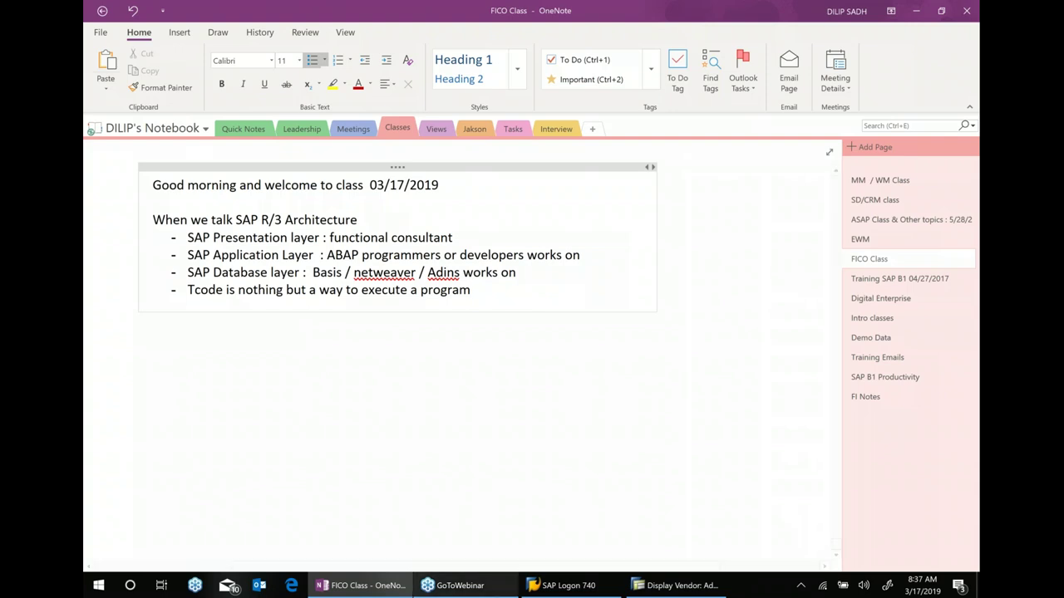
mouse_move(457, 585)
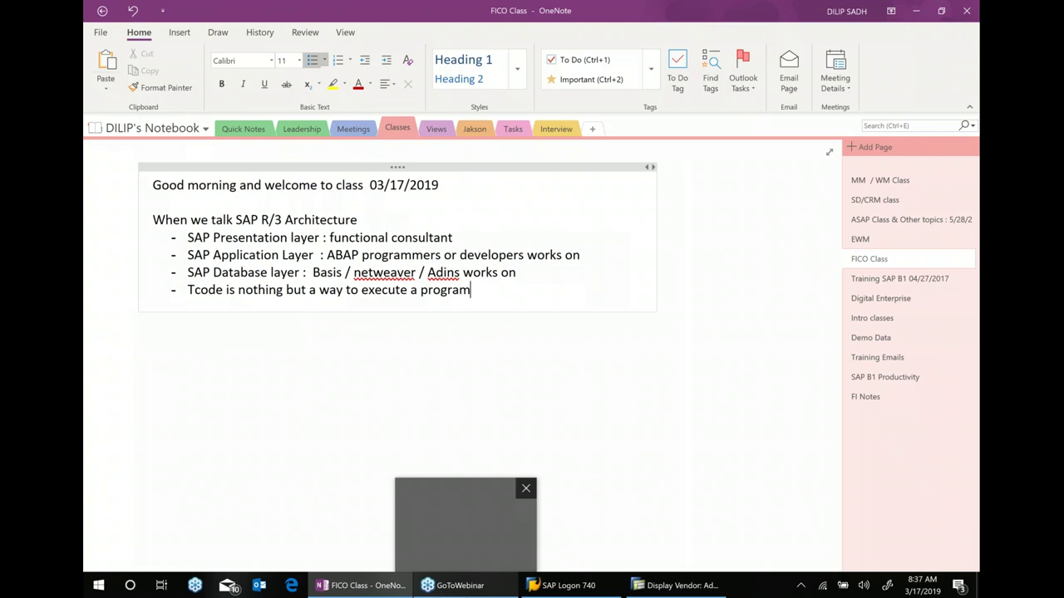
click(654, 592)
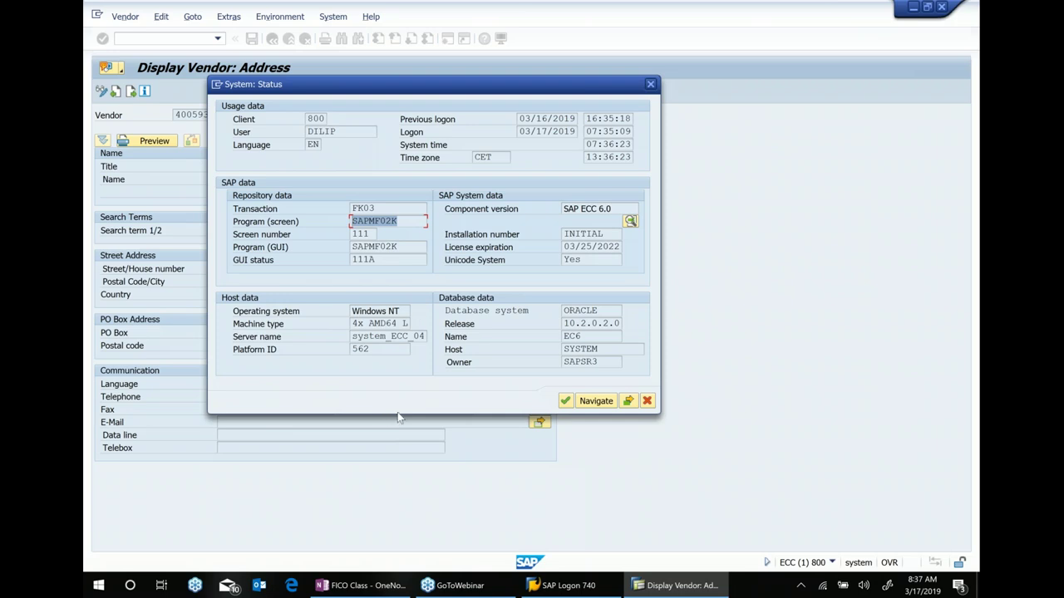
Step: Inspect the System: Status values FK03, SAPMF02K and ORACLE, then close the status dialog
click(605, 310)
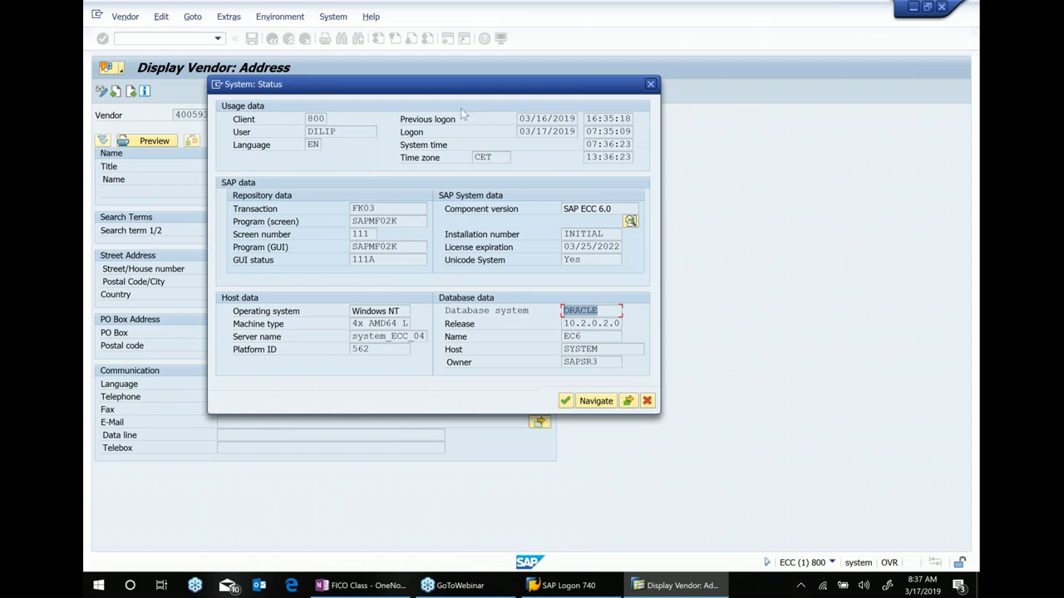
drag(430, 84, 690, 267)
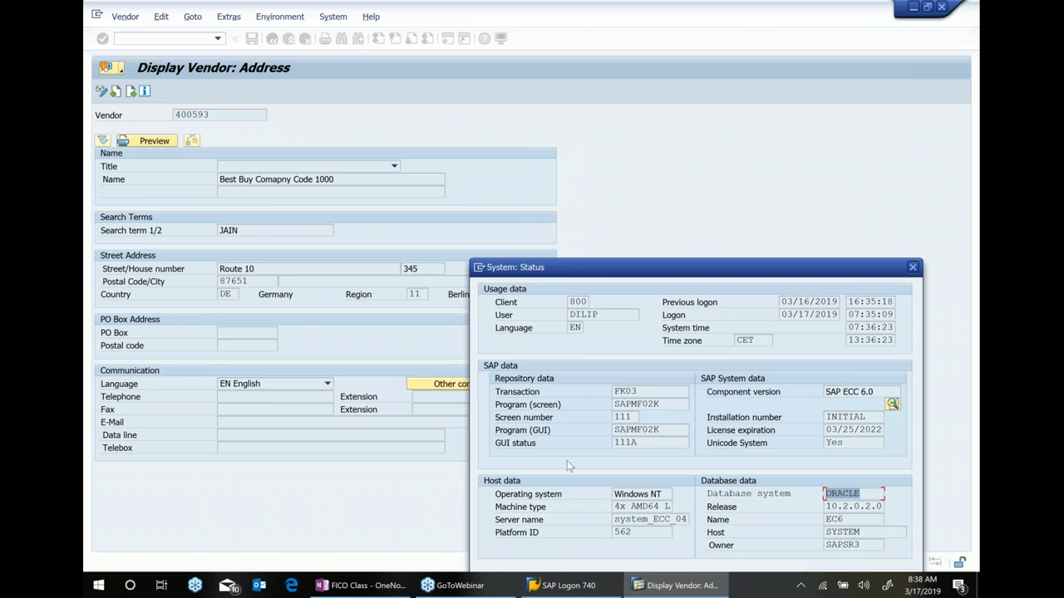
drag(665, 403, 555, 417)
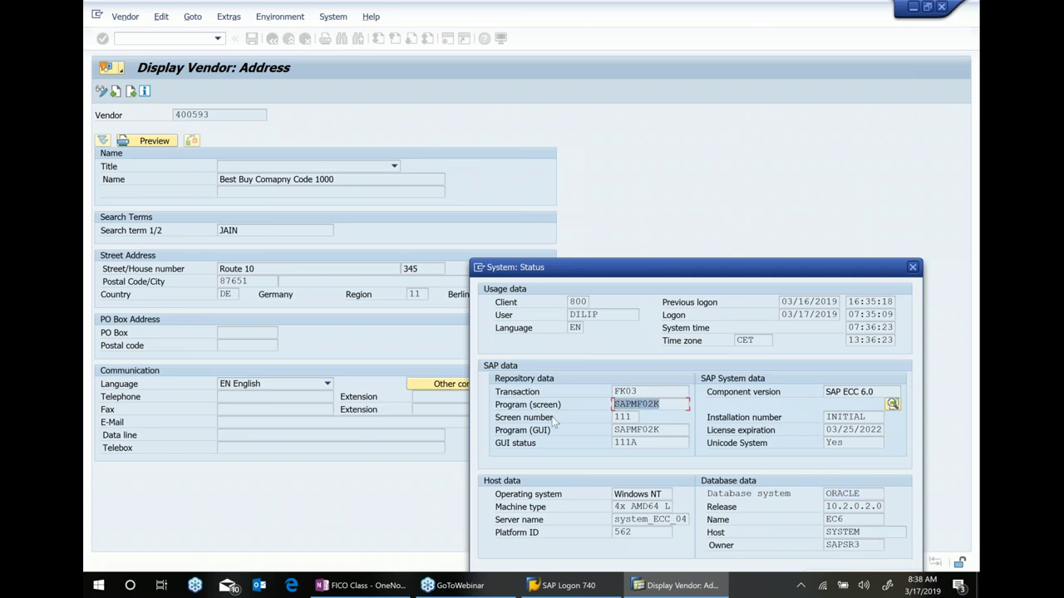
drag(650, 391, 548, 393)
drag(689, 276, 522, 136)
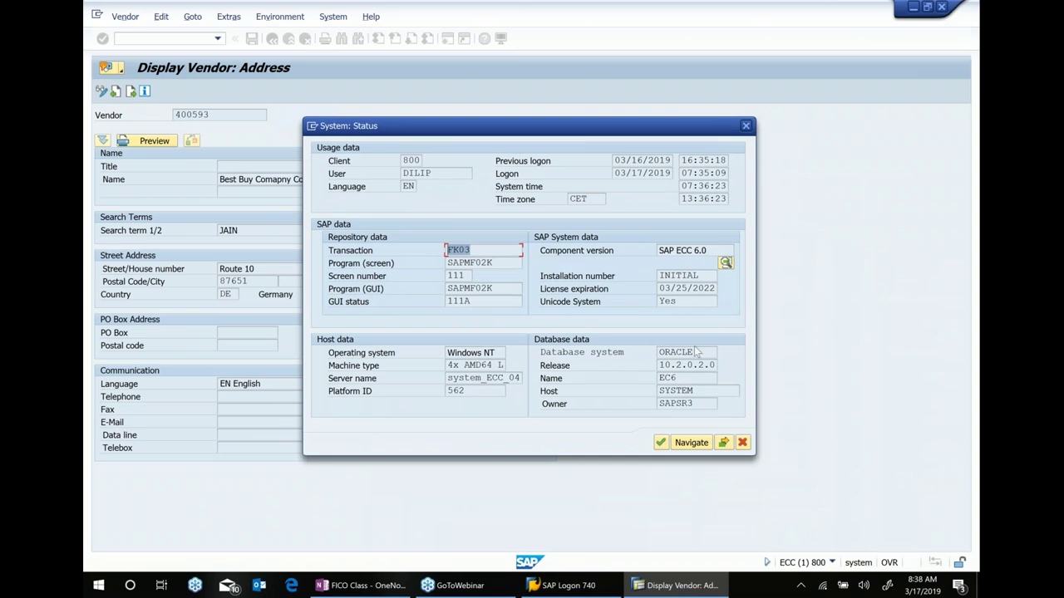
drag(691, 355, 593, 353)
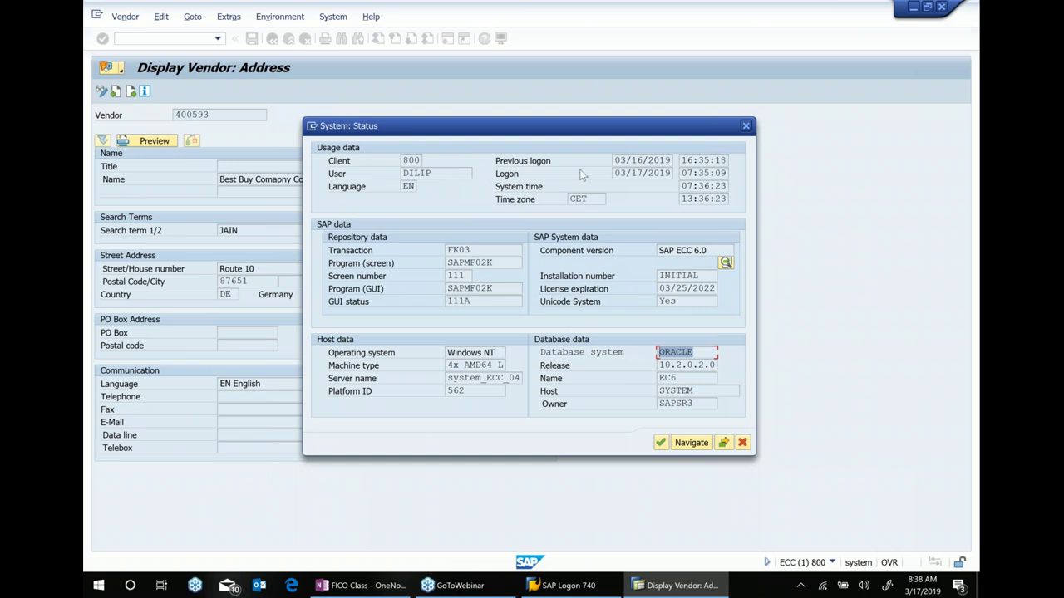
click(747, 126)
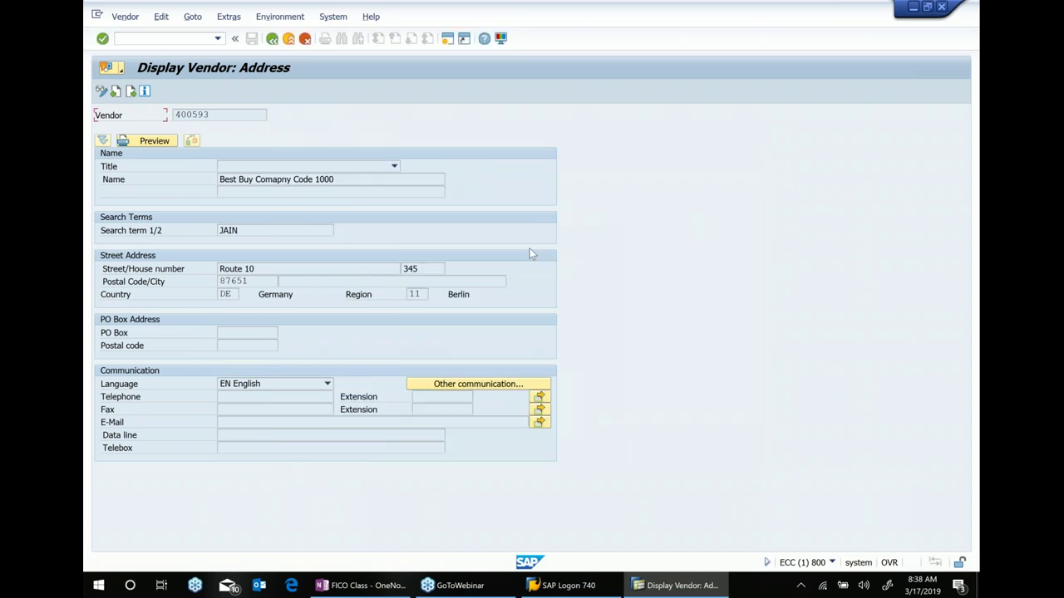
Step: Page past the Control and Payment transactions screens to the vendor's Accounting information screen
key(Return)
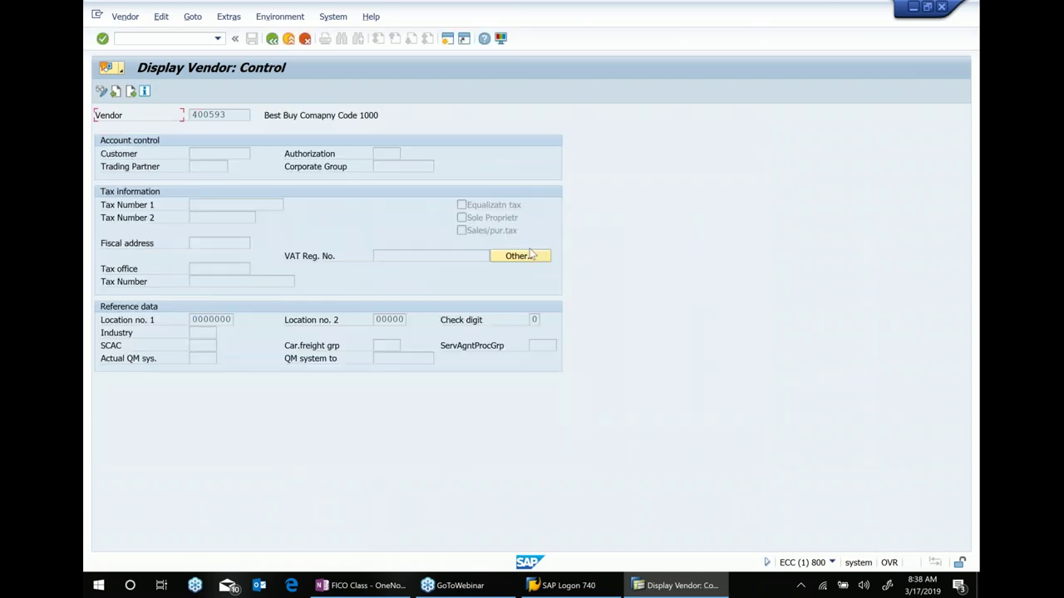
key(Return)
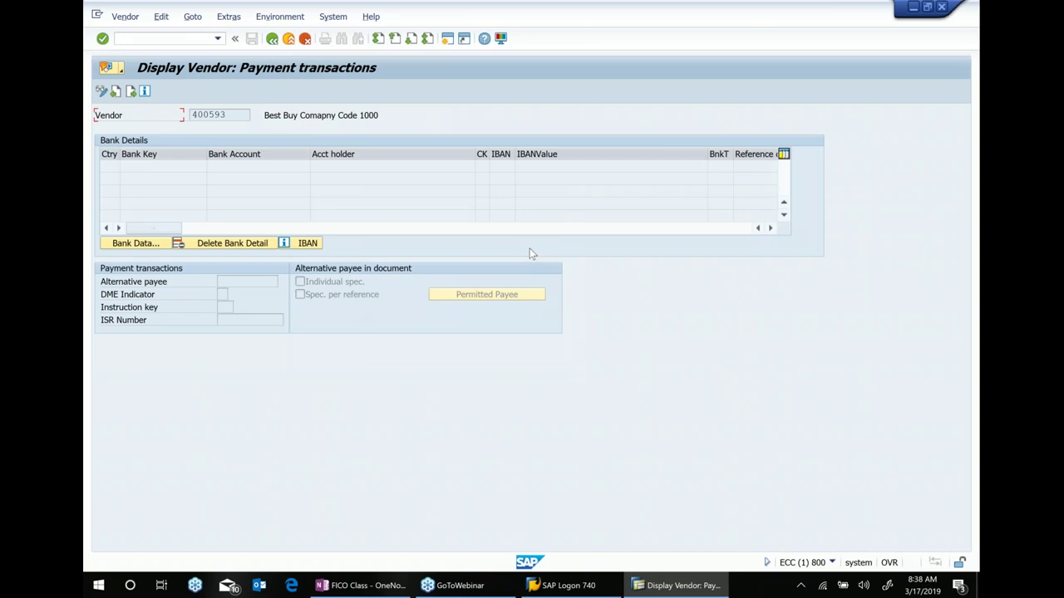
key(Return)
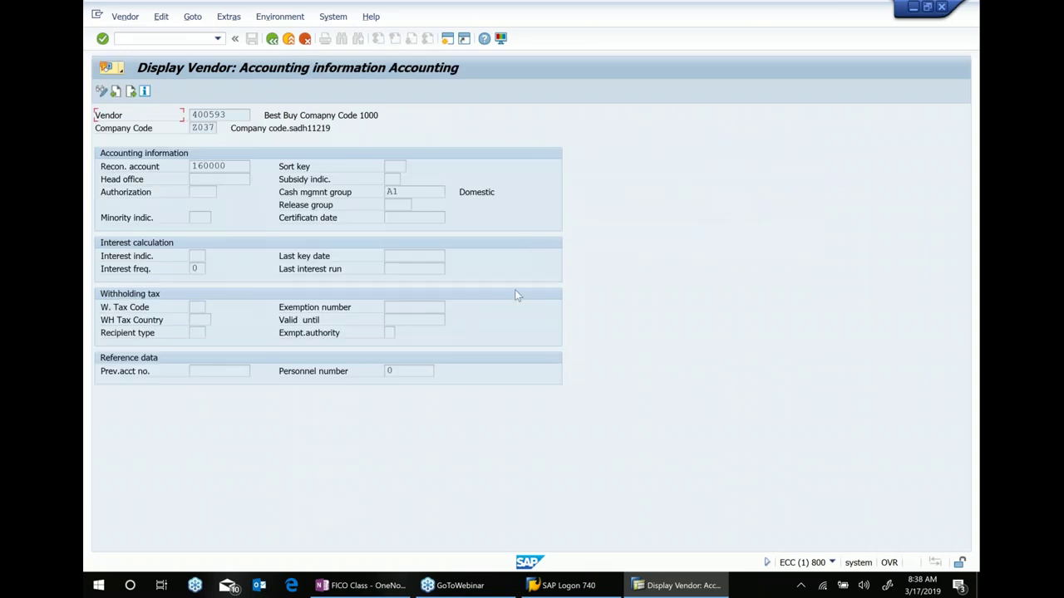
Step: Check System Status for program SAPMF02K, then show F1 help for the Recon. account field
click(288, 19)
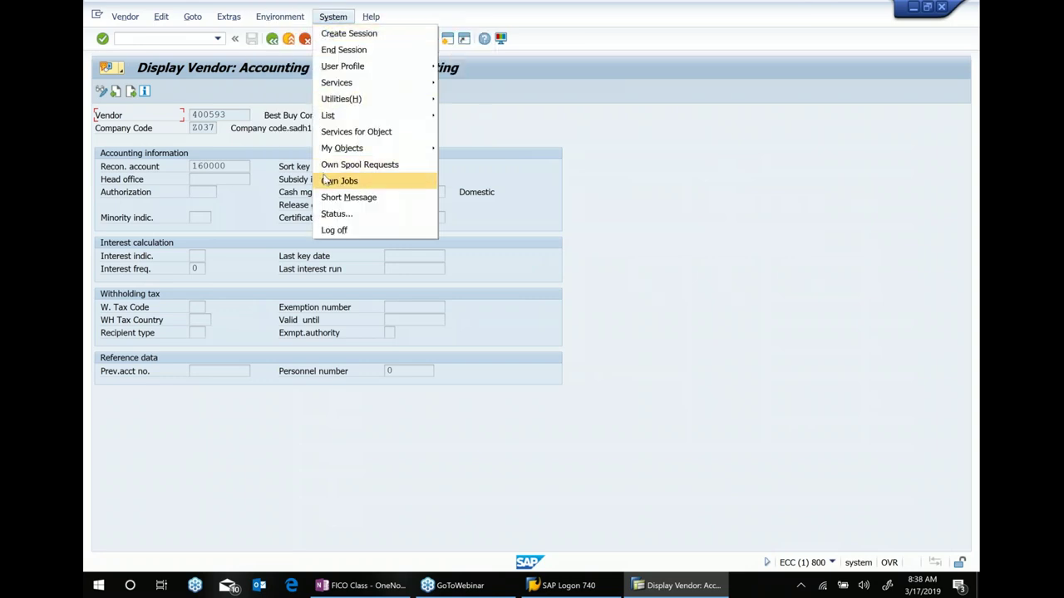
click(337, 213)
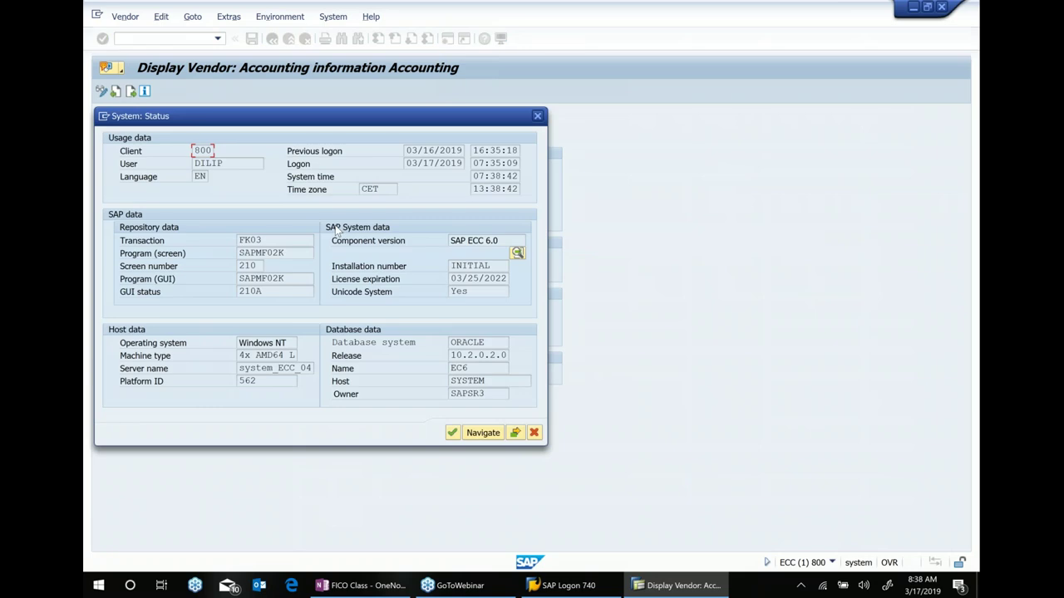
drag(284, 252, 198, 252)
click(537, 116)
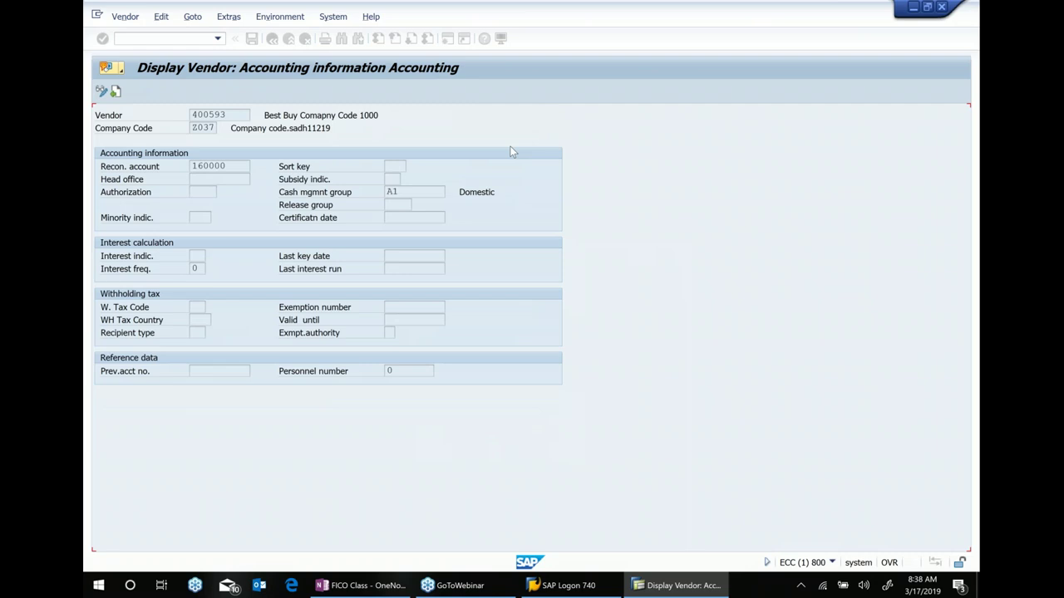
click(238, 166)
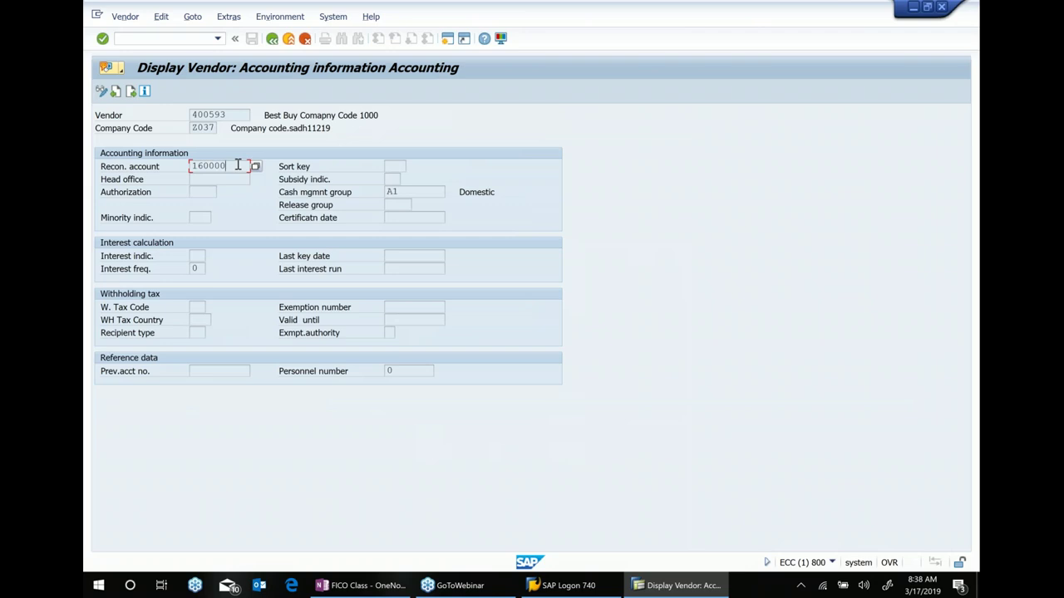
key(F1)
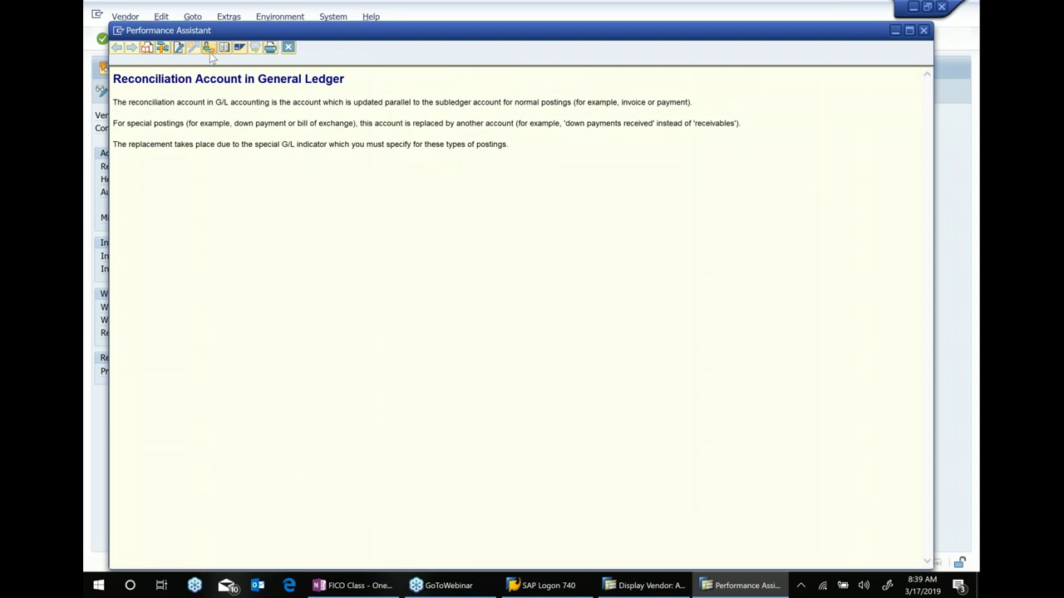
Step: Show technical information for the Recon. account field (LFB1-AKONT), then return to the FICO Class notes
click(162, 48)
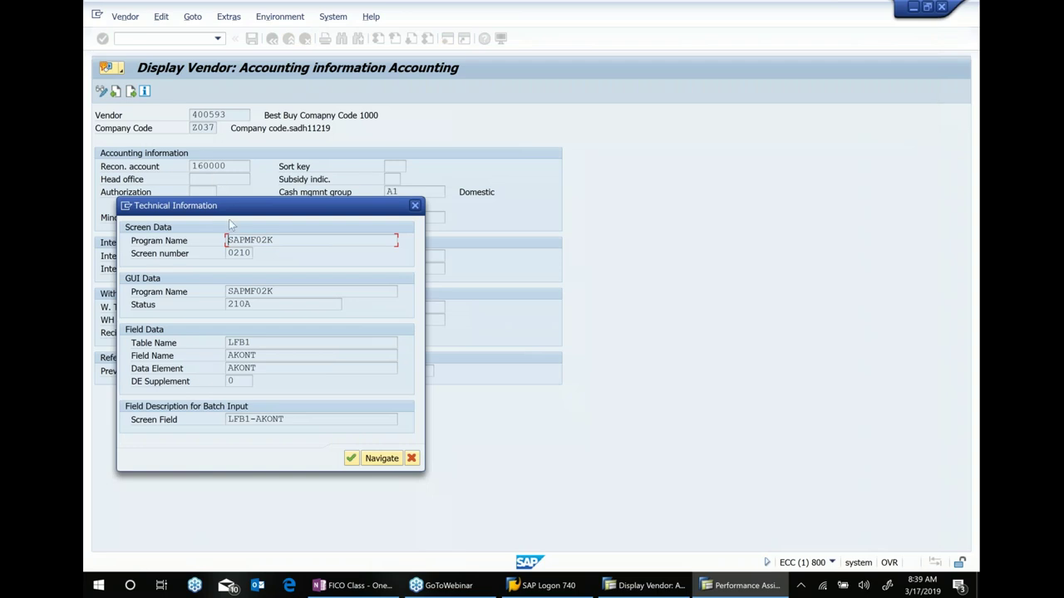
drag(262, 206, 415, 190)
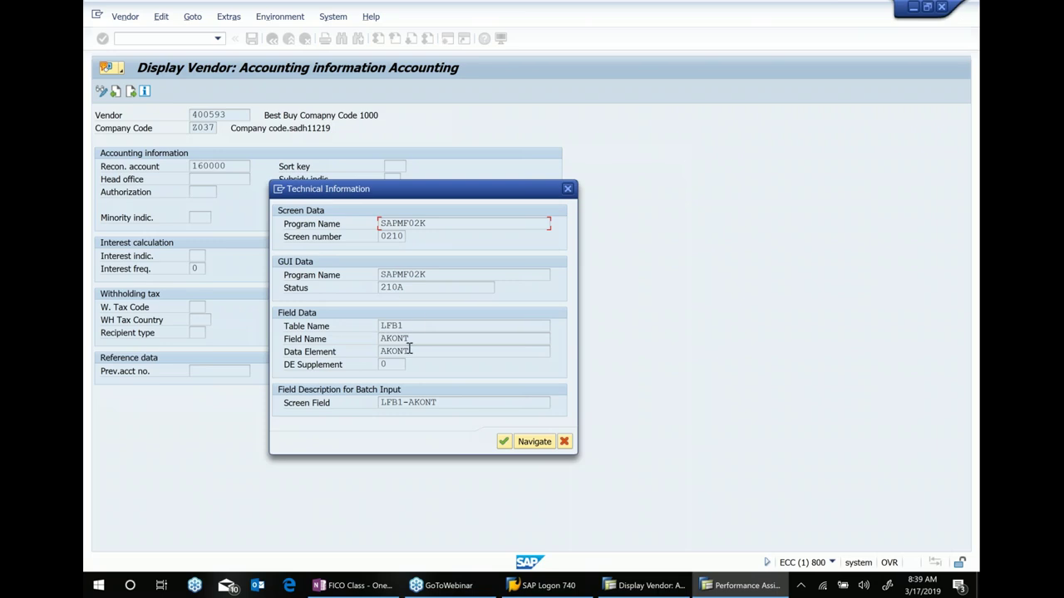
click(353, 585)
Step: Add a bullet reading 'F1 Key on your laptop' below the Tcode note
key(Return)
text(F1)
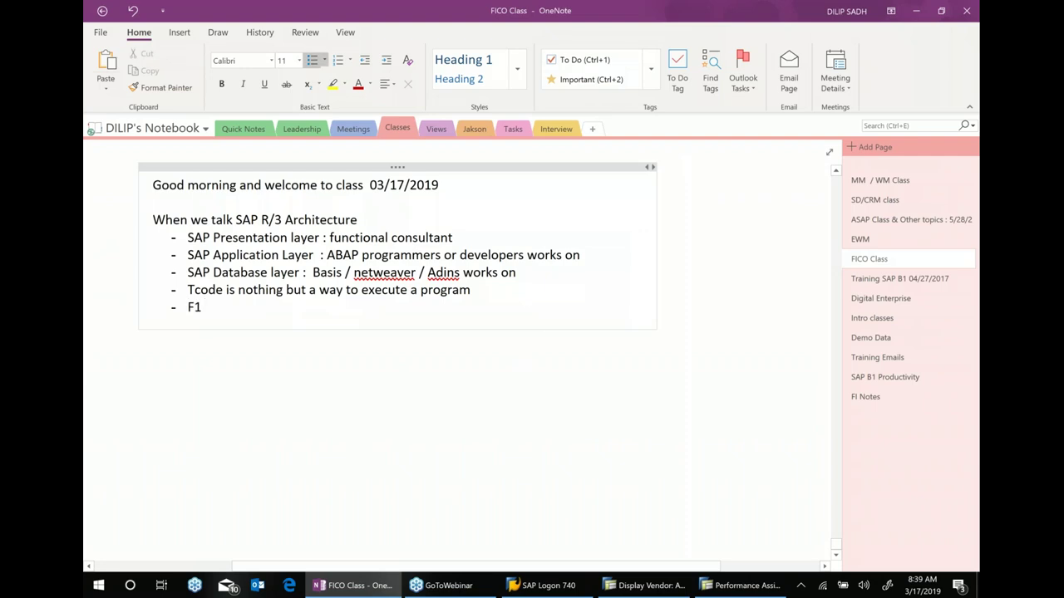
text(  Key)
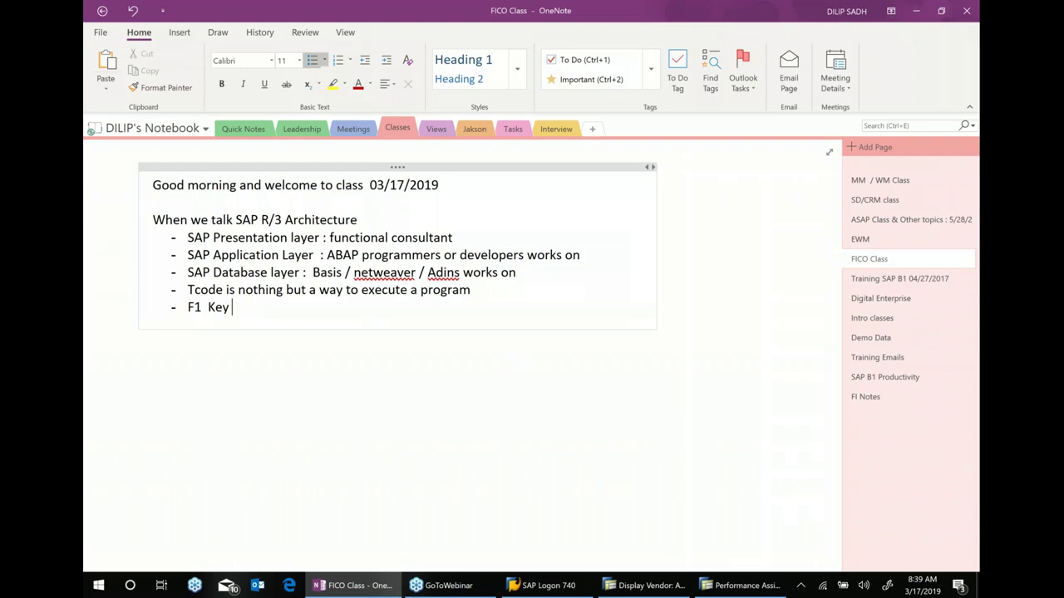
text( on your laptop)
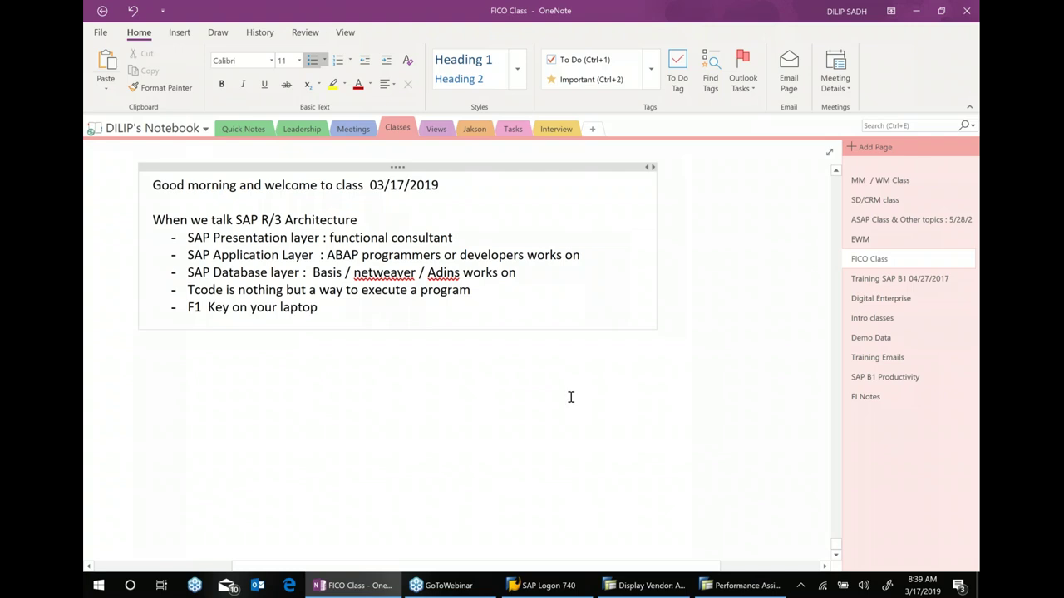
Step: Close the Reconciliation Account help and the Technical Information dialog, leaving the vendor accounting screen
click(743, 588)
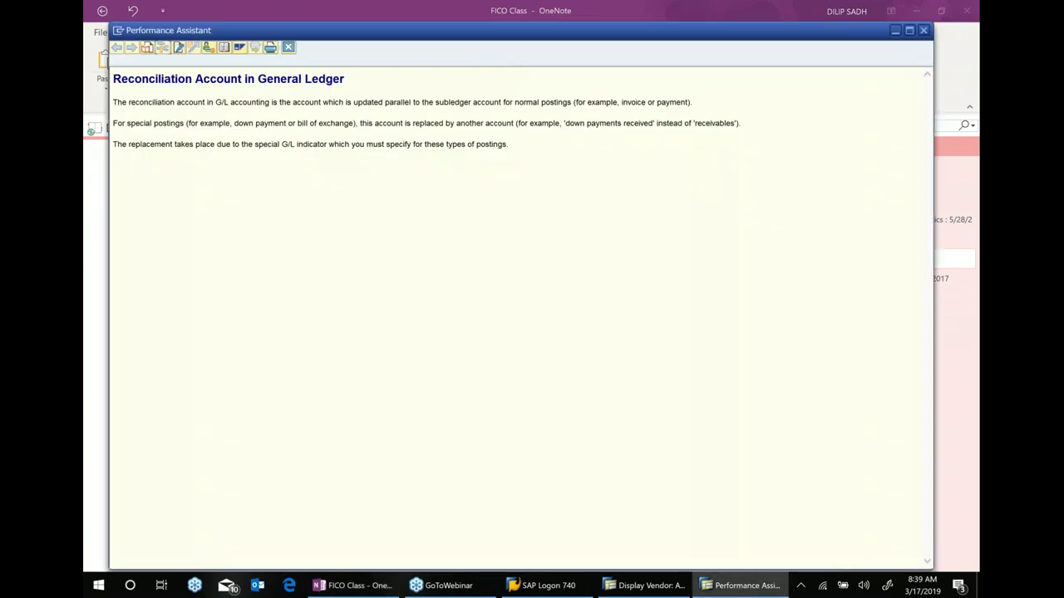
click(922, 30)
click(664, 587)
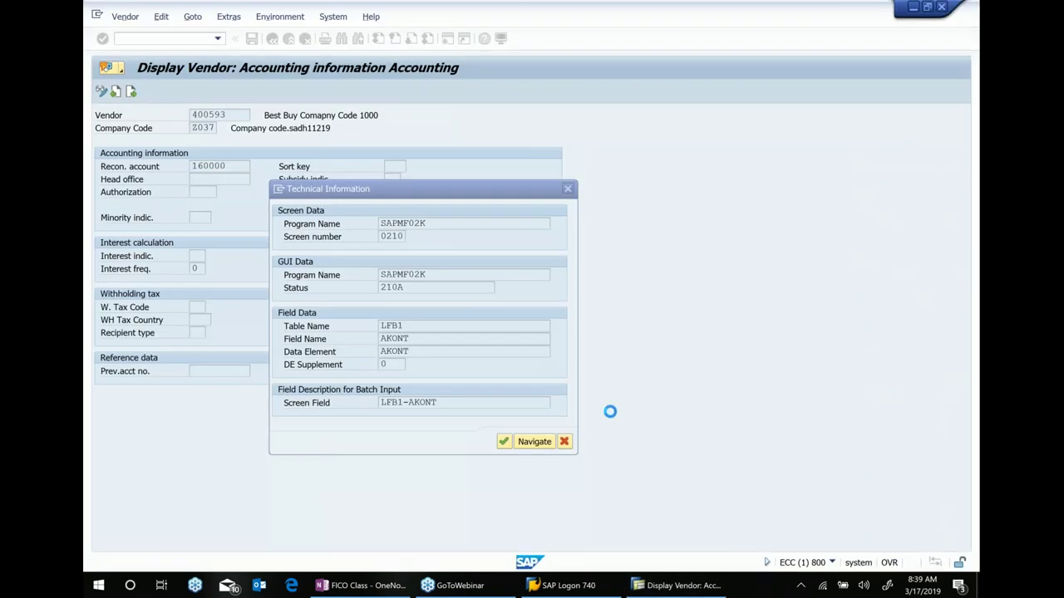
click(569, 189)
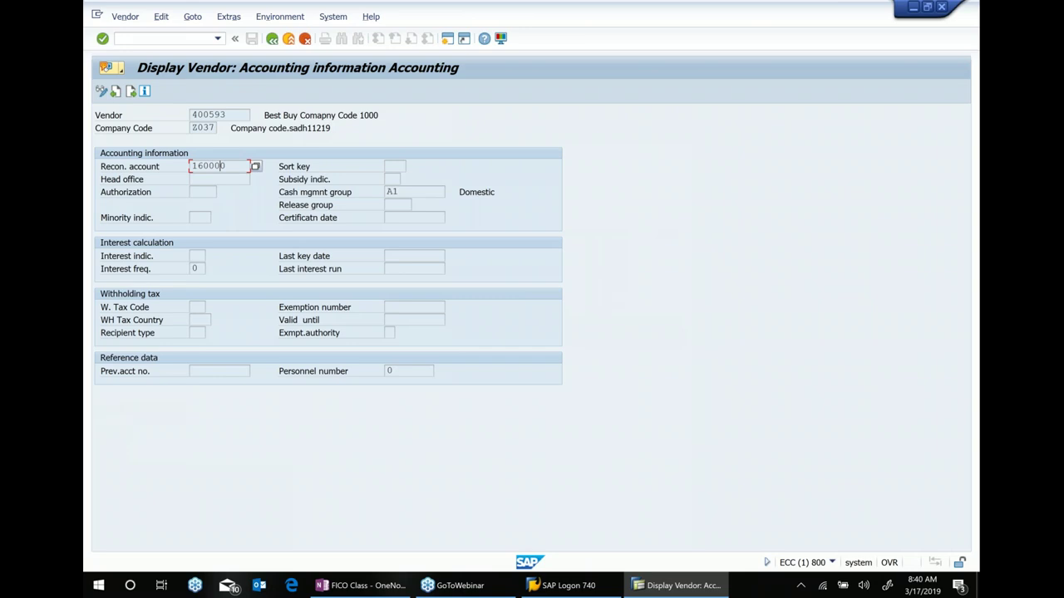
Step: Return to the FICO Class page and scroll to the Accounting documents table (BKPF through BSAS)
click(362, 592)
scroll(444, 496, up, 10)
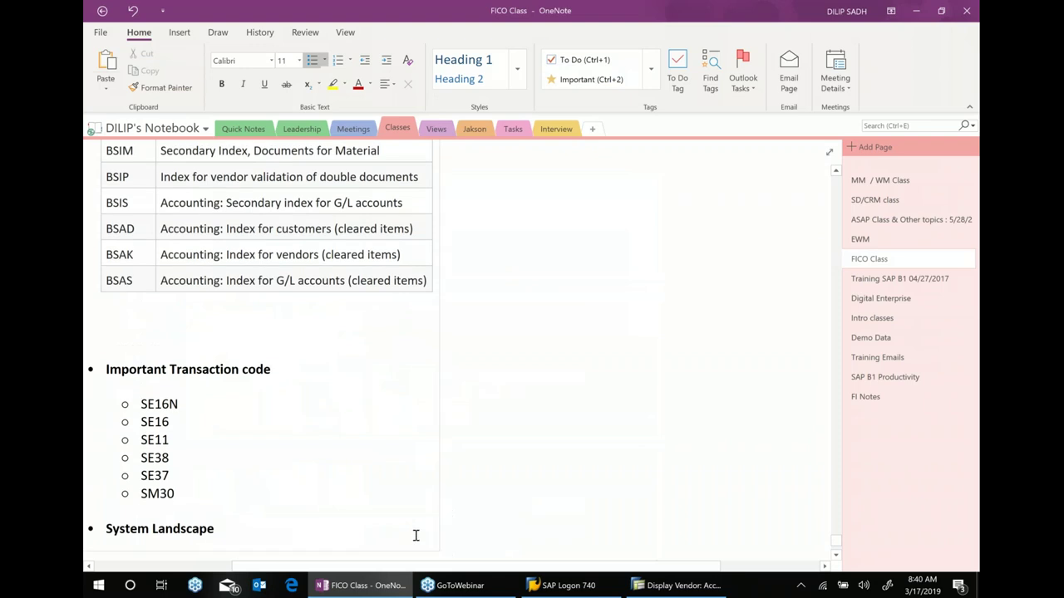
scroll(392, 571, left, 2)
scroll(419, 471, up, 10)
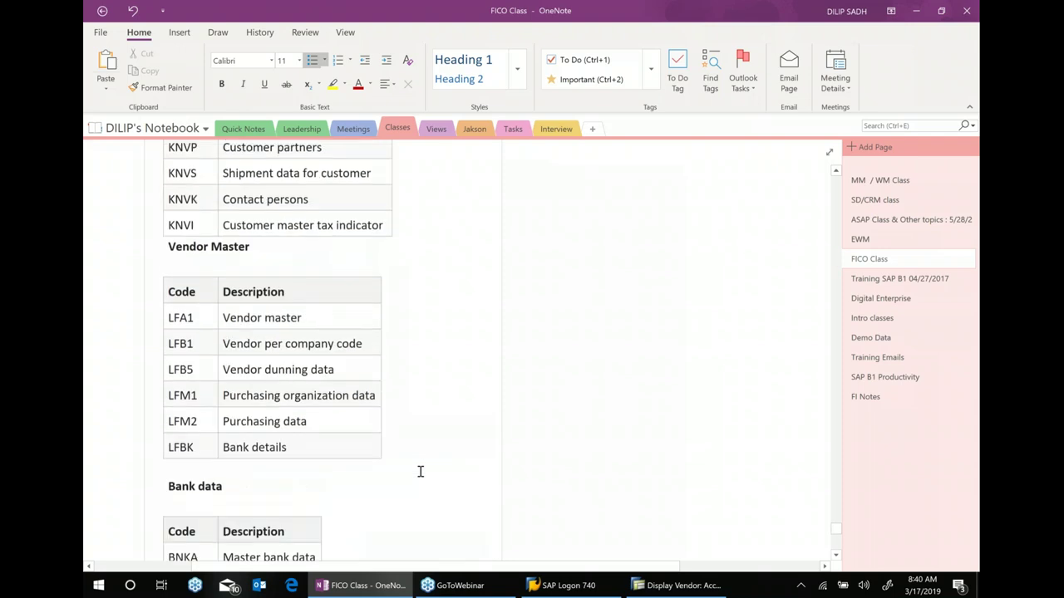
scroll(420, 472, up, 10)
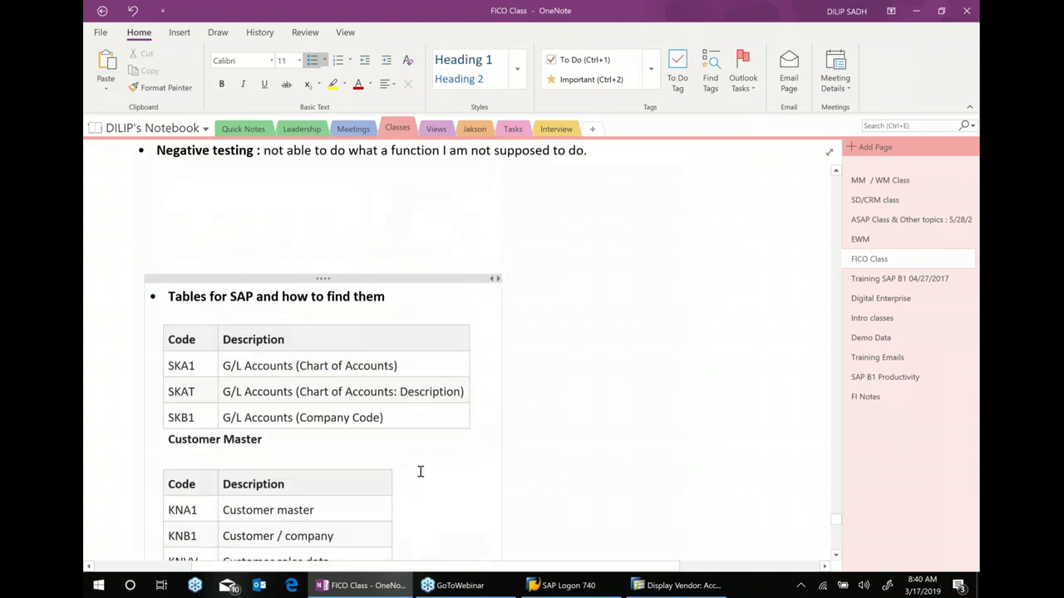
scroll(420, 472, down, 2)
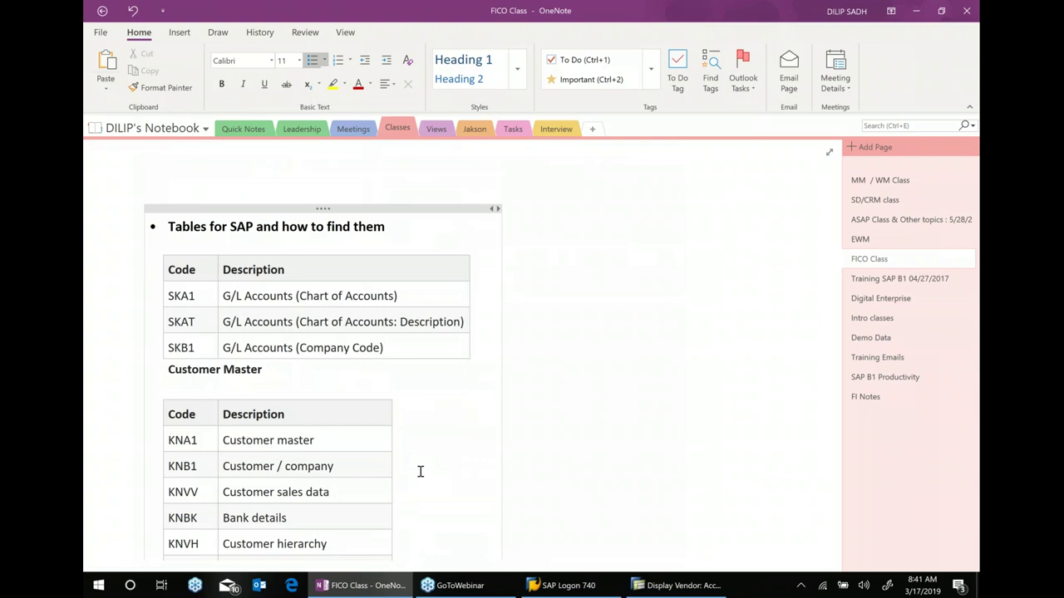
scroll(376, 393, down, 2)
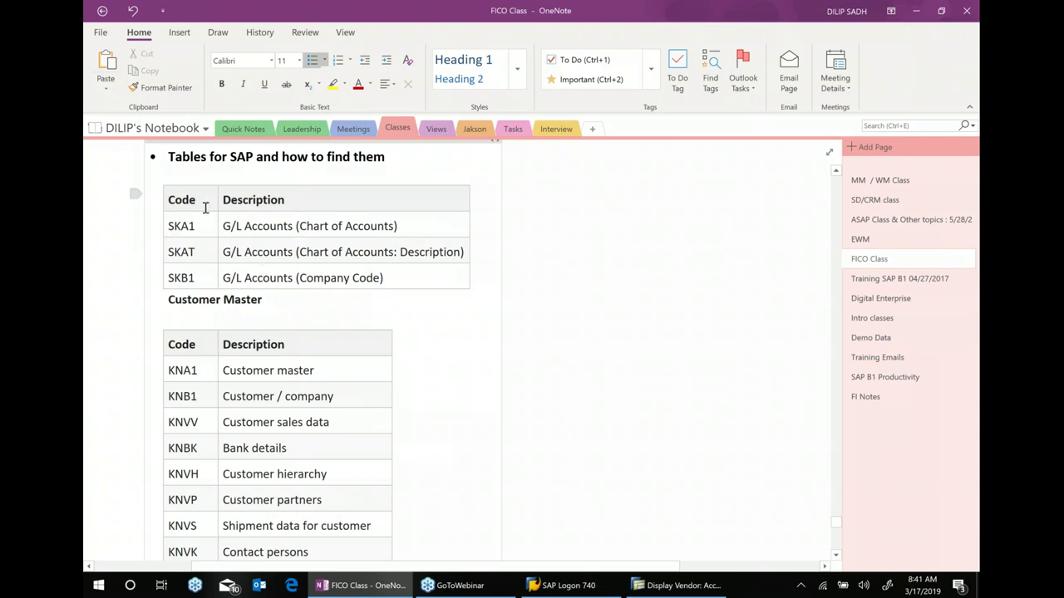
scroll(205, 208, down, 4)
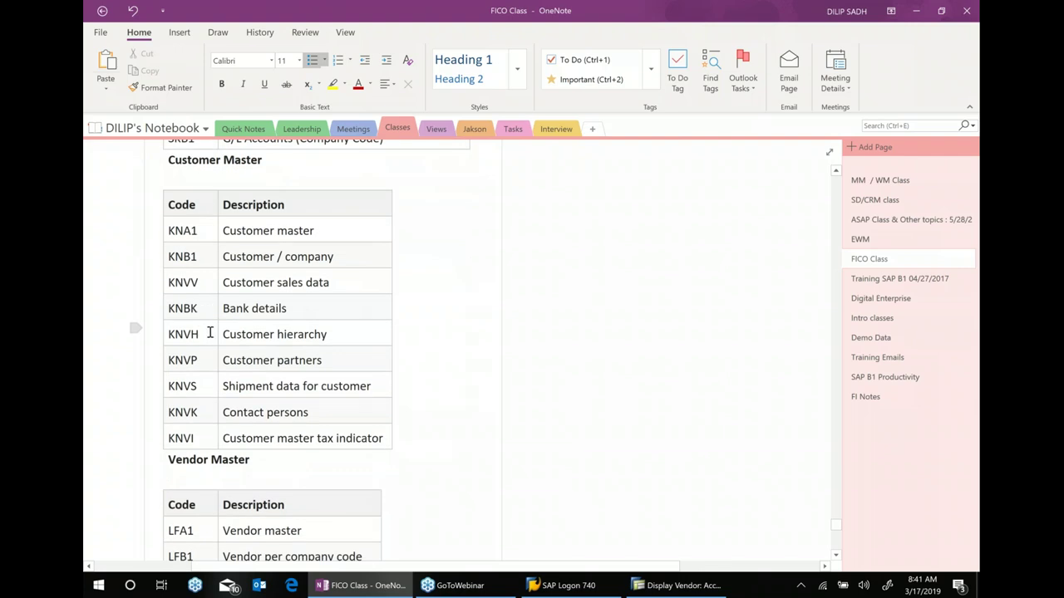
scroll(262, 329, down, 8)
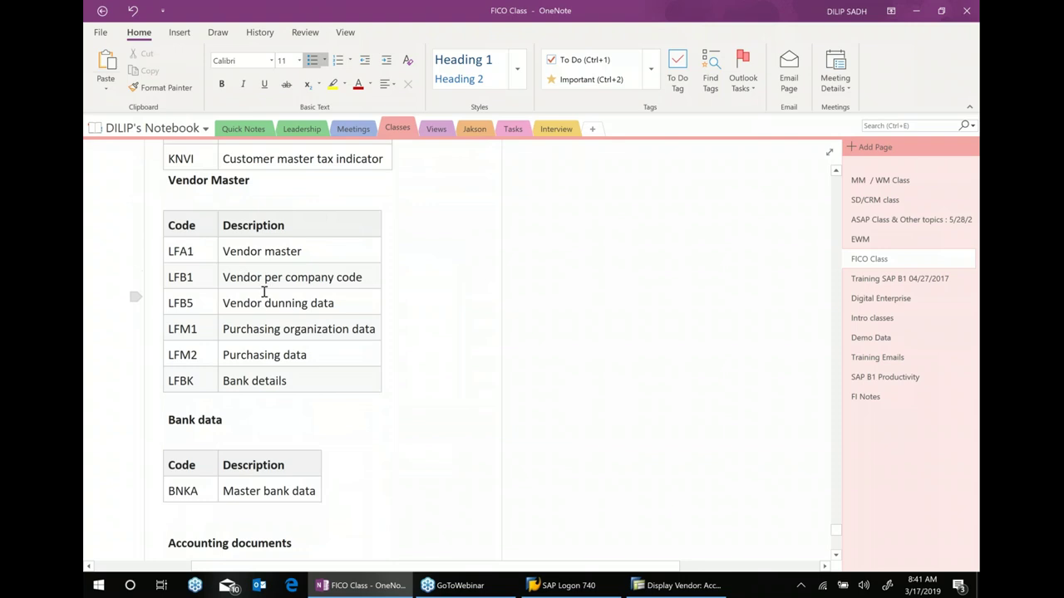
scroll(263, 293, down, 4)
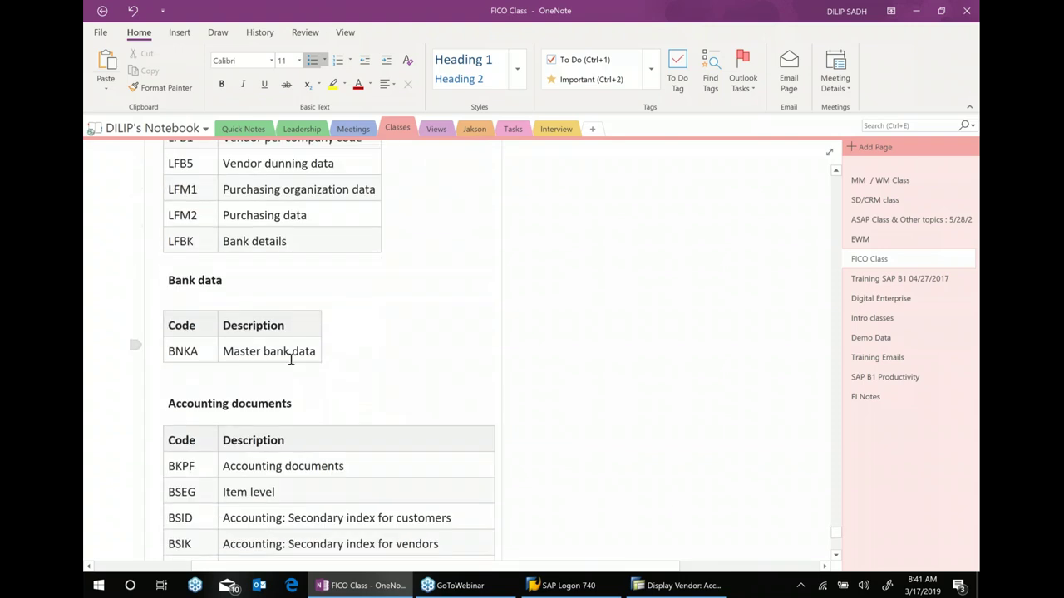
scroll(291, 359, down, 8)
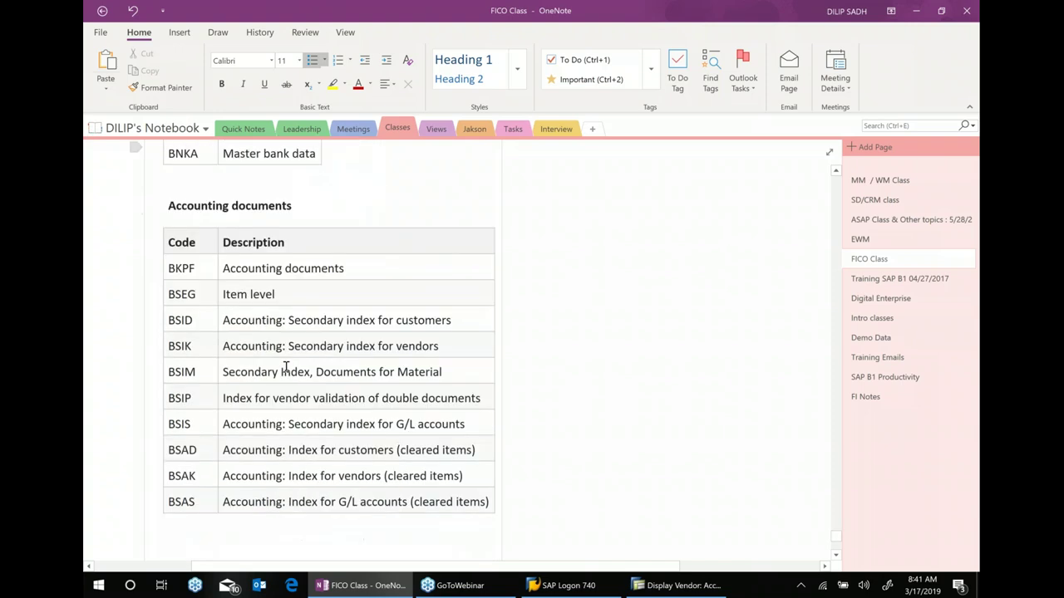
scroll(217, 240, up, 2)
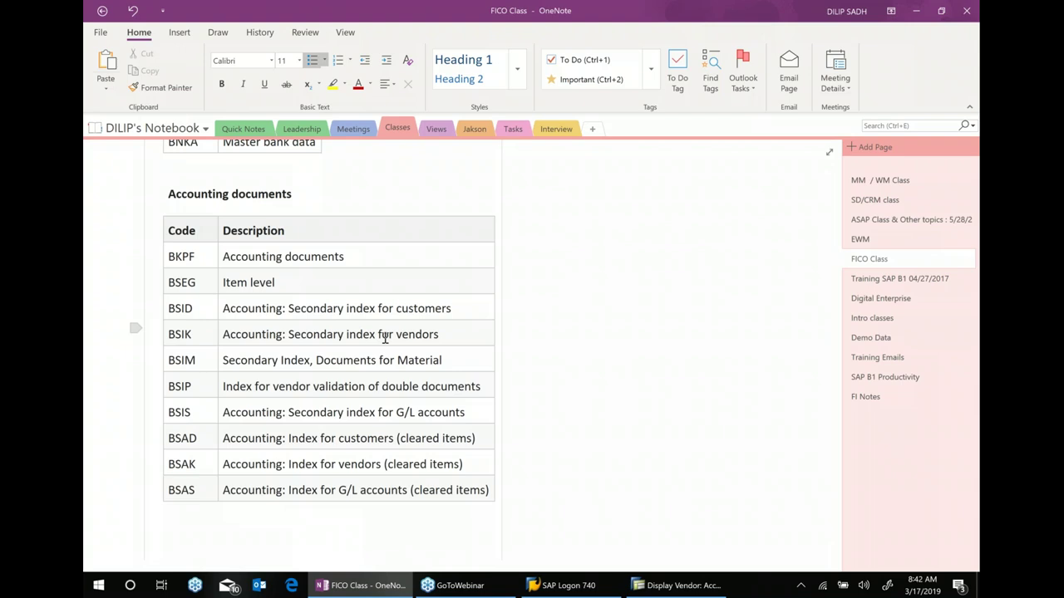
scroll(280, 191, up, 5)
scroll(299, 256, up, 8)
scroll(299, 256, down, 5)
scroll(299, 256, down, 6)
scroll(264, 326, down, 4)
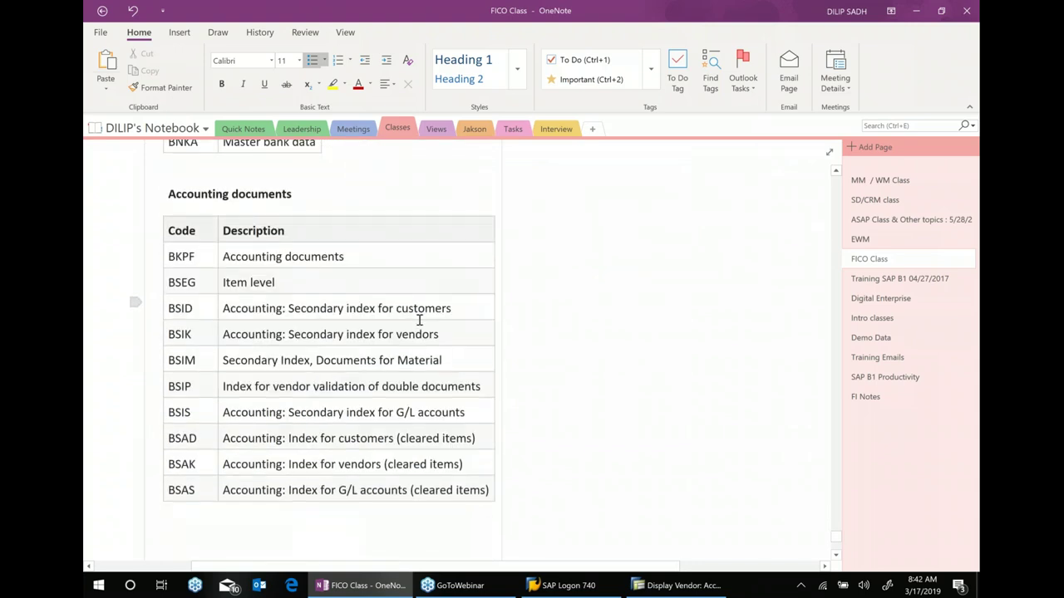